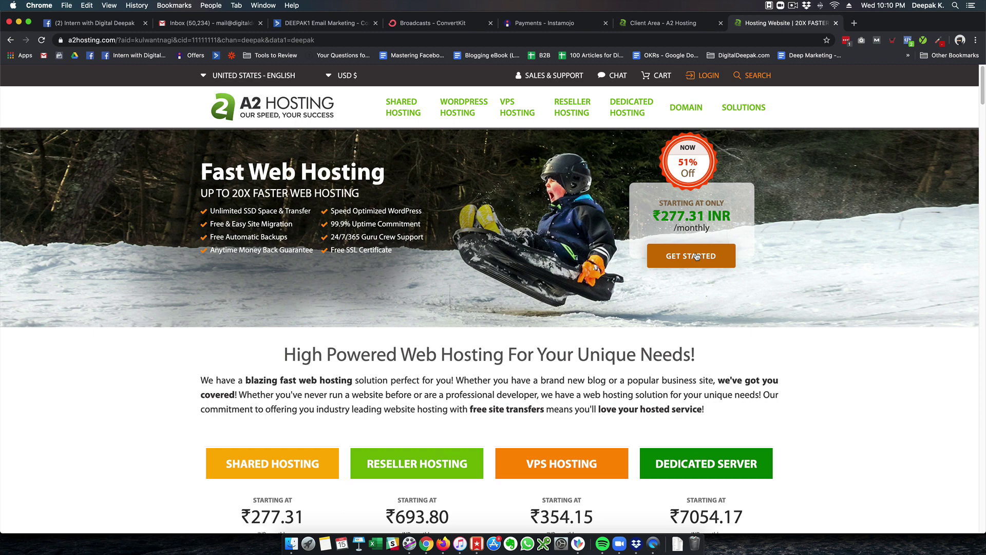
Step: Open the Web Hosting Services plans page from the homepage GET STARTED banner
{"action": "left_click", "coordinate": [696, 256]}
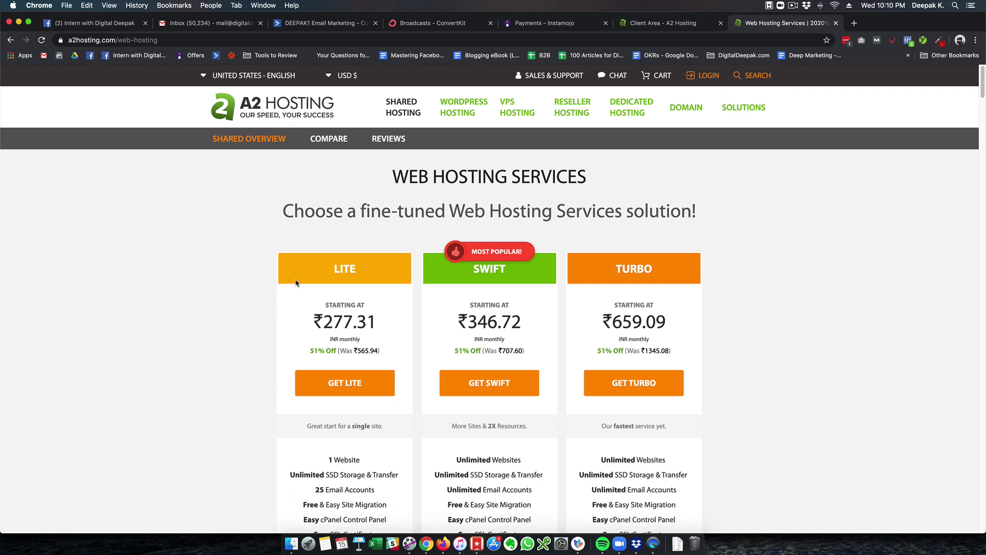
Step: Choose the Lite plan and check that new domain deepaktest2020.com is available
{"action": "left_click", "coordinate": [332, 387]}
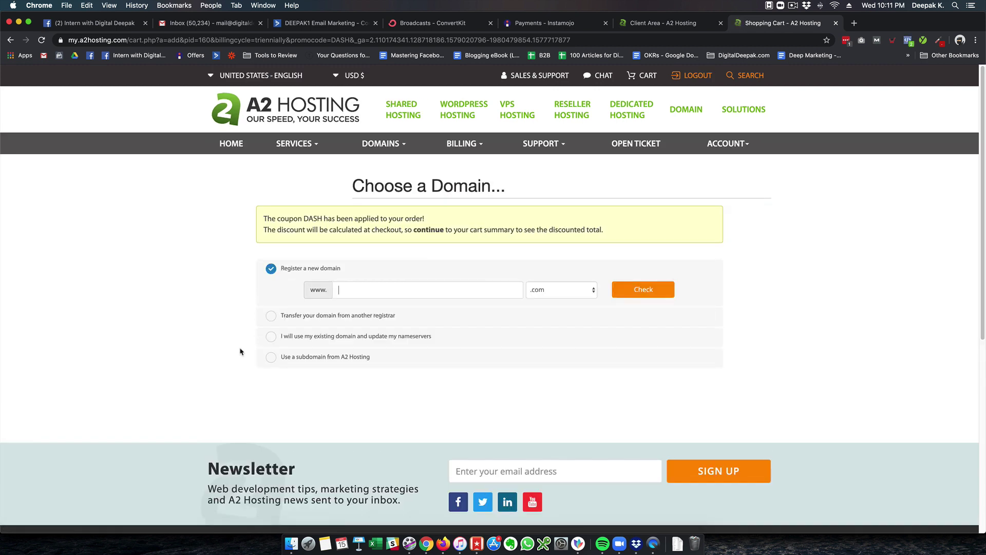
{"action": "left_click", "coordinate": [271, 337]}
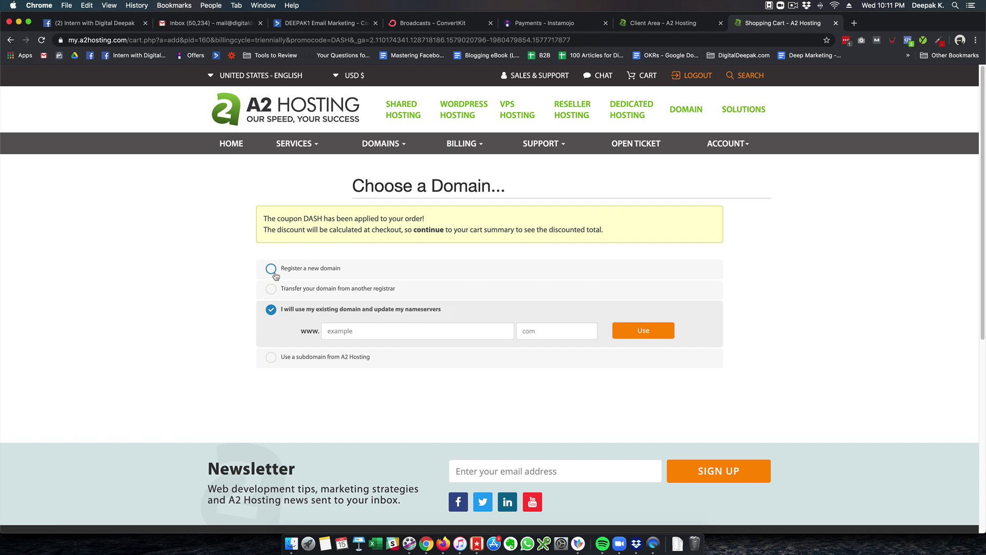
{"action": "left_click", "coordinate": [271, 268]}
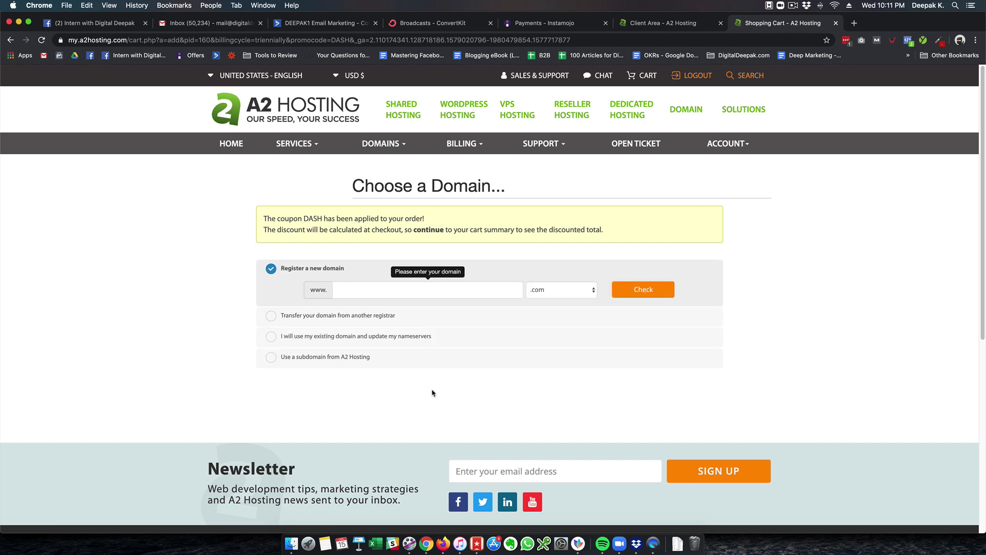
{"action": "type", "text": "deepakt"}
{"action": "type", "text": "est22"}
{"action": "type", "text": "020"}
{"action": "left_click", "coordinate": [642, 292]}
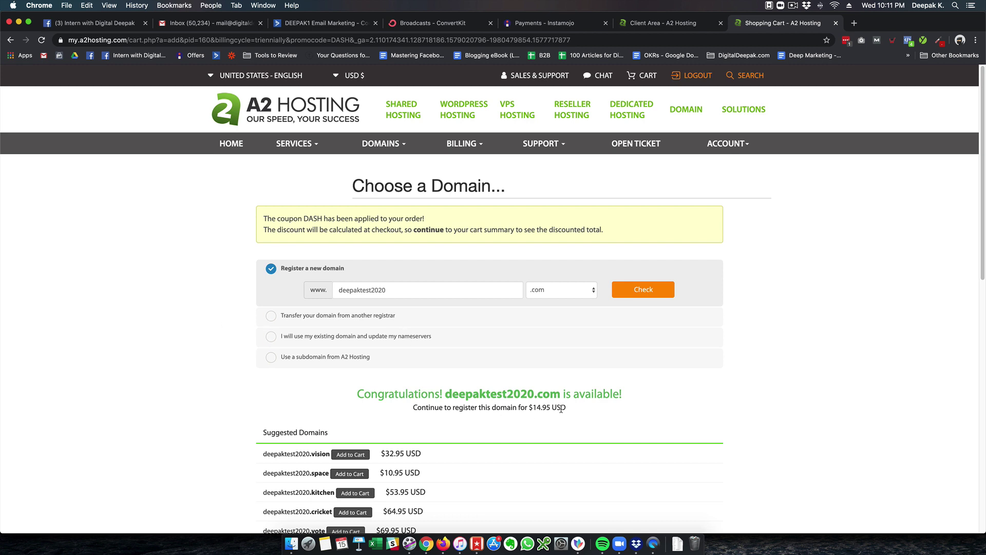
{"action": "scroll", "coordinate": [561, 408], "scroll_direction": "down", "scroll_amount": 3}
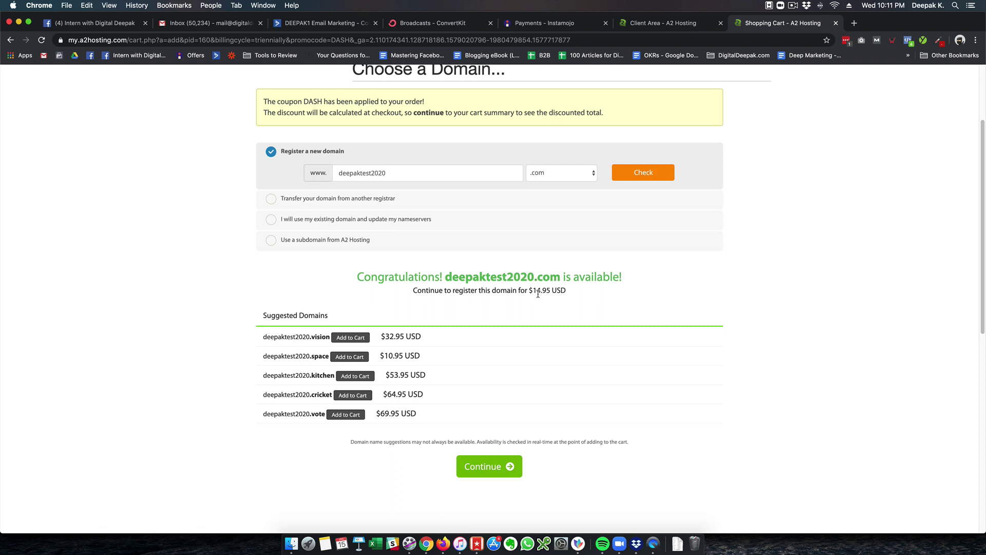
Step: Continue to the order configuration and set billing to the 12 Month Price of $8.99 USD
{"action": "left_click", "coordinate": [477, 466]}
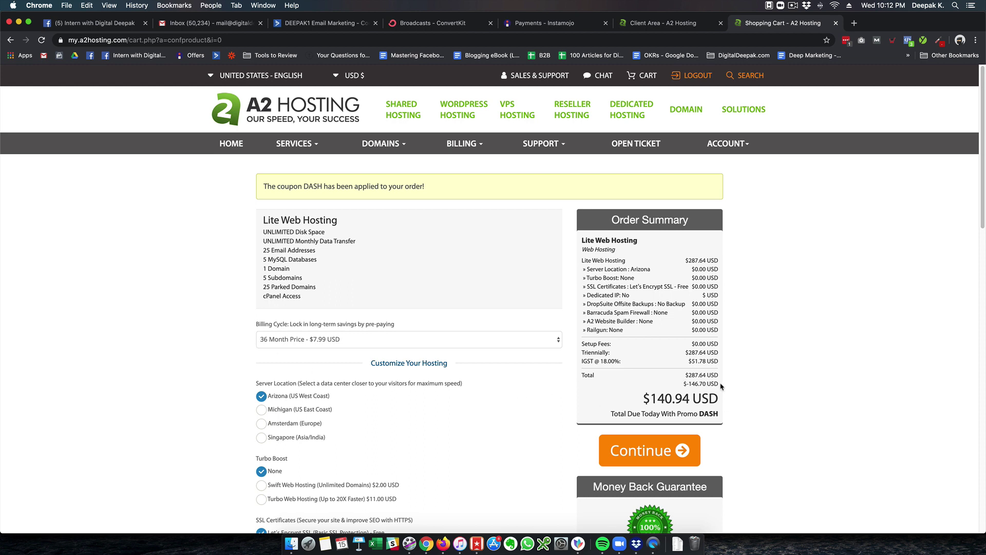
{"action": "left_click_drag", "start_coordinate": [721, 384], "coordinate": [683, 384]}
{"action": "left_click", "coordinate": [672, 386]}
{"action": "left_click_drag", "start_coordinate": [646, 398], "coordinate": [729, 406]}
{"action": "left_click", "coordinate": [727, 407]}
{"action": "left_click", "coordinate": [316, 340]}
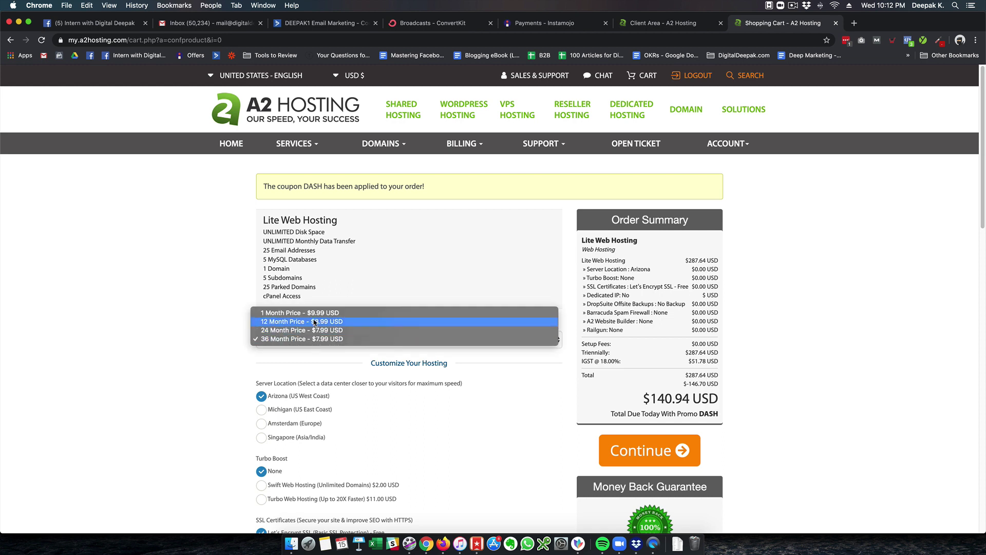
{"action": "left_click", "coordinate": [313, 322]}
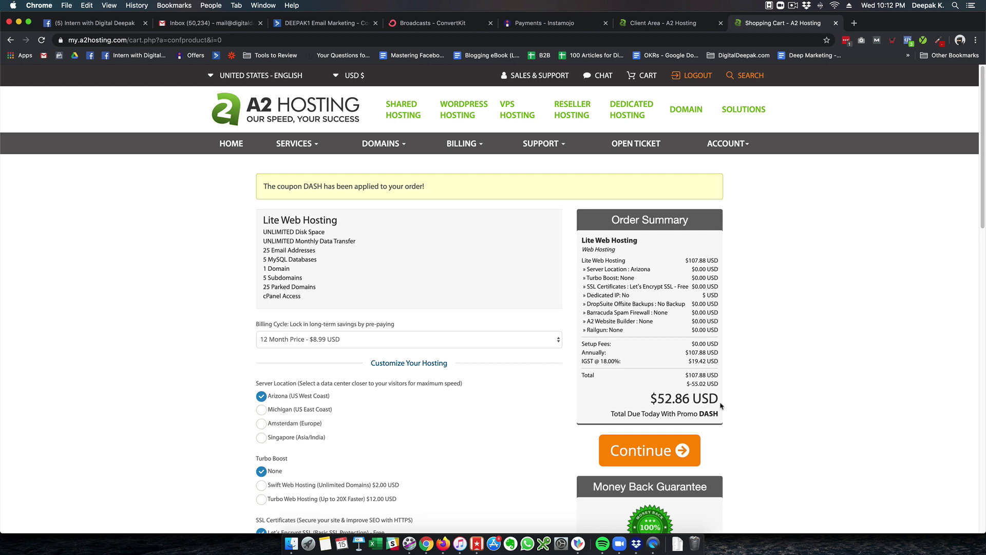
{"action": "left_click", "coordinate": [676, 452]}
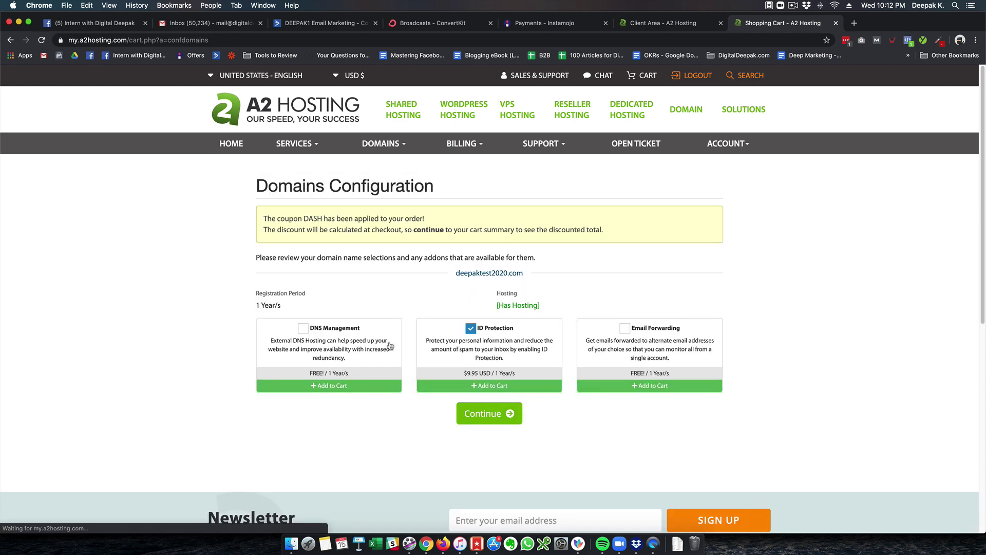
{"action": "left_click", "coordinate": [470, 328]}
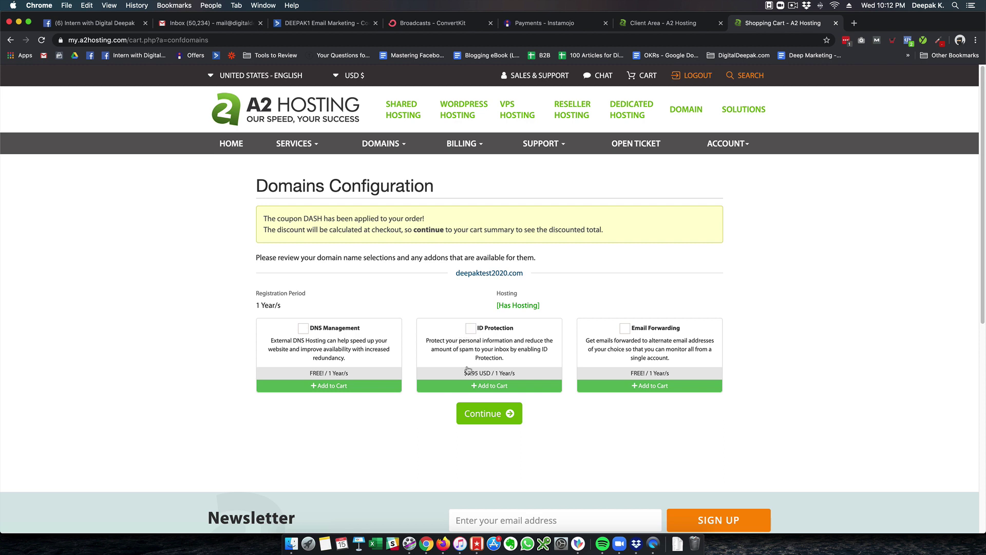
{"action": "left_click", "coordinate": [472, 419]}
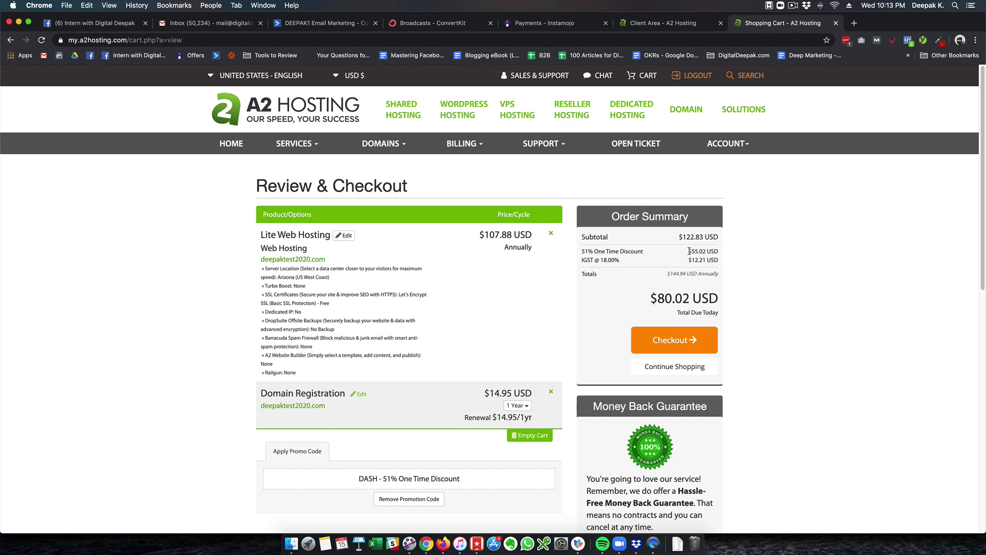
{"action": "left_click_drag", "start_coordinate": [689, 251], "coordinate": [717, 249]}
{"action": "left_click", "coordinate": [716, 250]}
{"action": "left_click_drag", "start_coordinate": [686, 263], "coordinate": [720, 262]}
{"action": "left_click", "coordinate": [719, 262]}
{"action": "scroll", "coordinate": [585, 306], "scroll_direction": "down", "scroll_amount": 5}
{"action": "scroll", "coordinate": [586, 305], "scroll_direction": "up", "scroll_amount": 5}
Step: At checkout, select CCAvenue India as the payment method and agree to the Terms of Service
{"action": "left_click", "coordinate": [689, 340]}
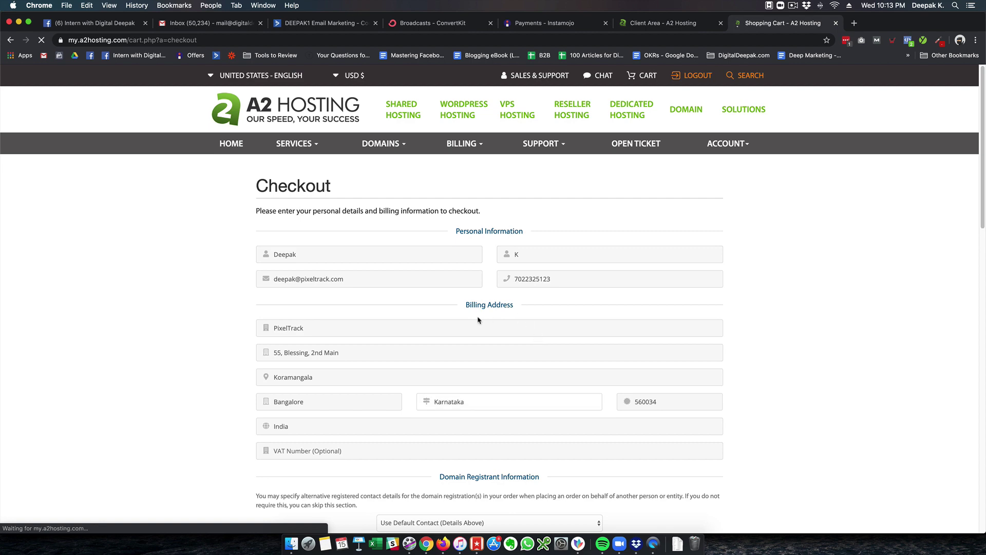
{"action": "scroll", "coordinate": [399, 299], "scroll_direction": "down", "scroll_amount": 1}
{"action": "scroll", "coordinate": [399, 300], "scroll_direction": "down", "scroll_amount": 4}
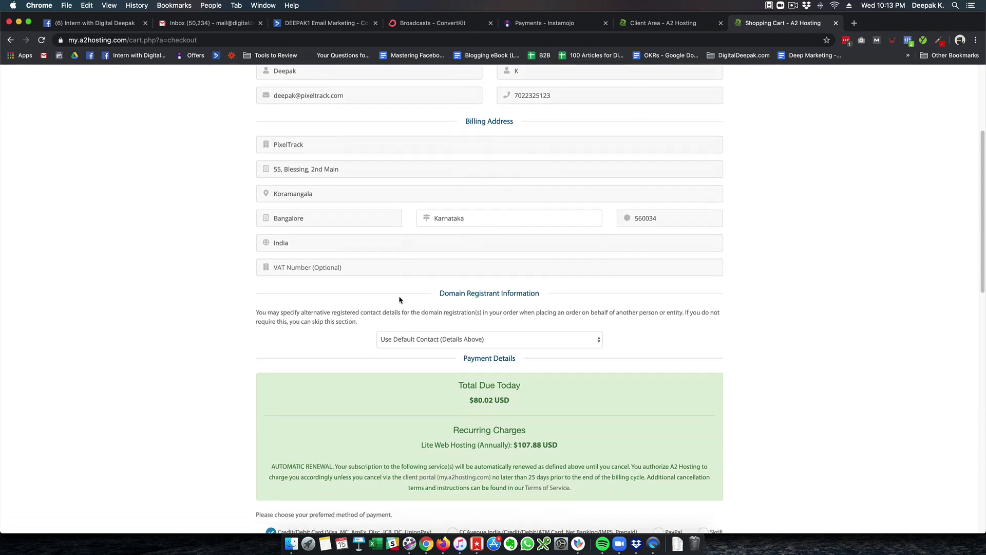
{"action": "scroll", "coordinate": [399, 300], "scroll_direction": "down", "scroll_amount": 3}
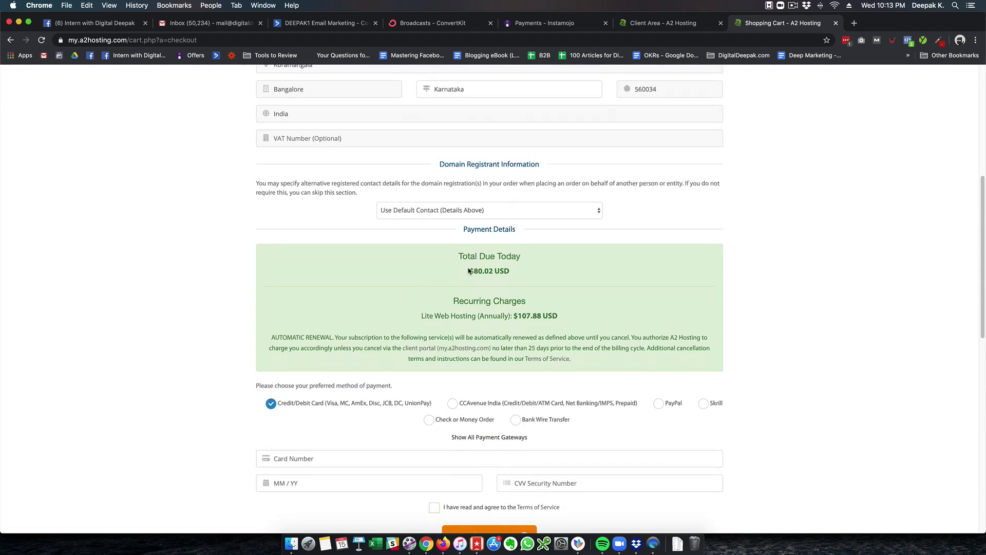
{"action": "left_click_drag", "start_coordinate": [469, 270], "coordinate": [517, 273]}
{"action": "left_click", "coordinate": [528, 274]}
{"action": "scroll", "coordinate": [529, 273], "scroll_direction": "down", "scroll_amount": 3}
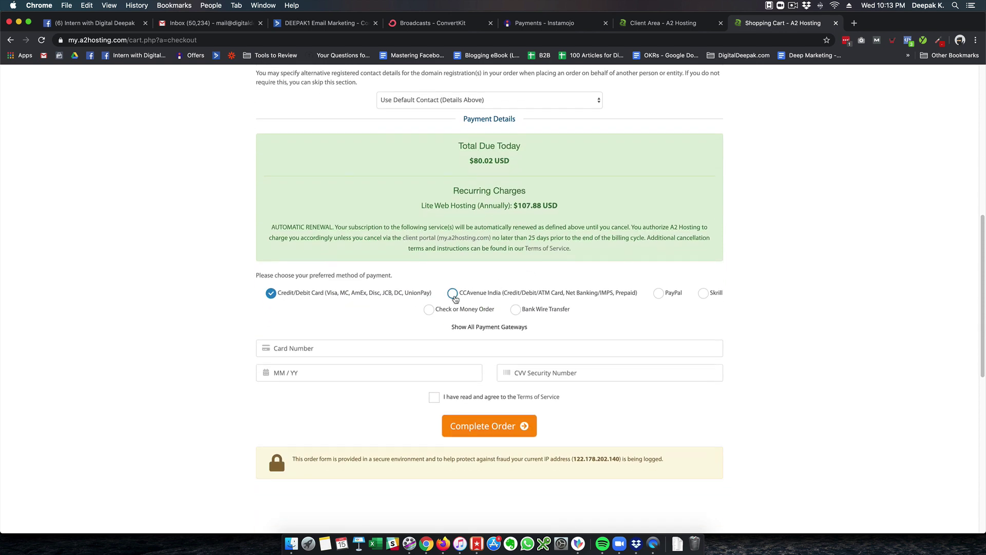
{"action": "left_click", "coordinate": [453, 293]}
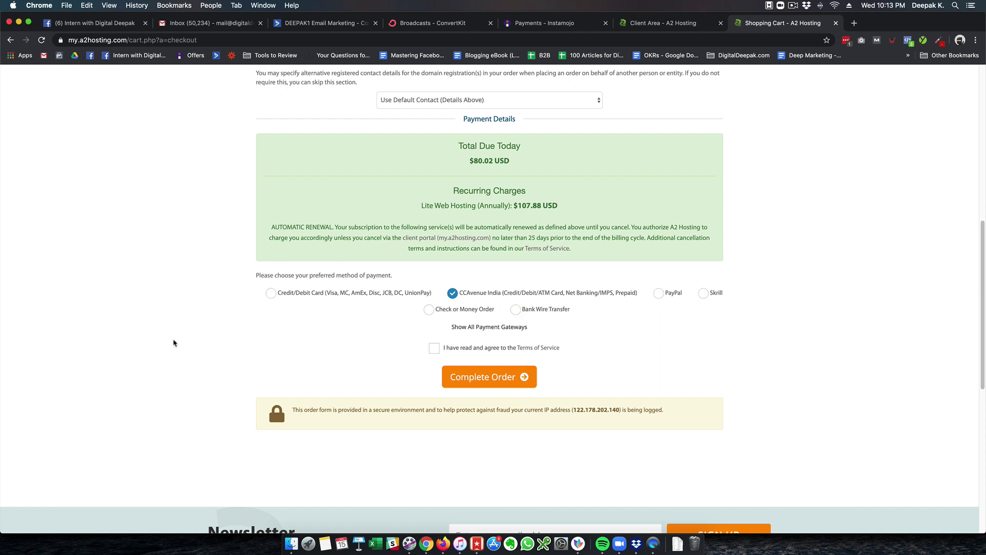
{"action": "scroll", "coordinate": [174, 343], "scroll_direction": "down", "scroll_amount": 1}
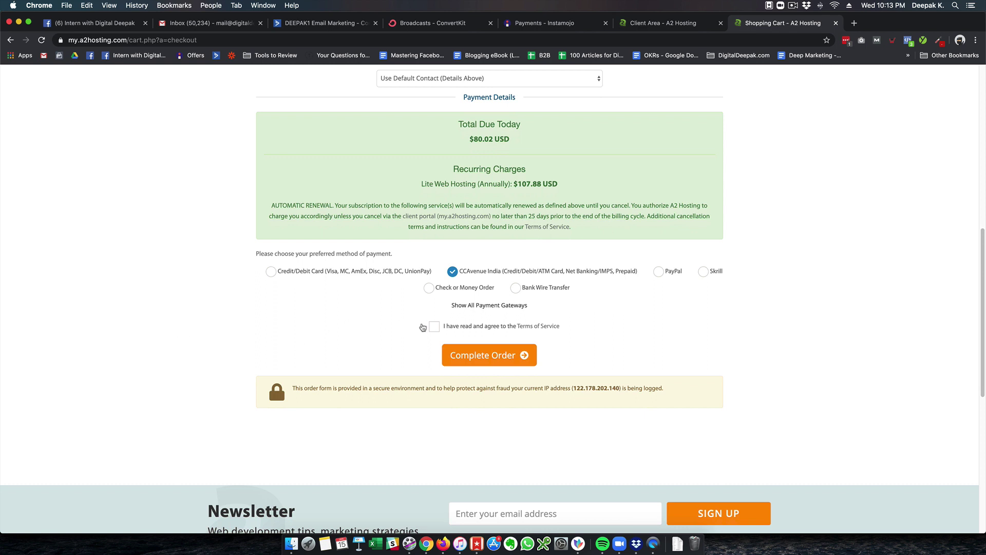
{"action": "left_click", "coordinate": [432, 327]}
{"action": "scroll", "coordinate": [358, 330], "scroll_direction": "up", "scroll_amount": 5}
{"action": "scroll", "coordinate": [358, 330], "scroll_direction": "down", "scroll_amount": 2}
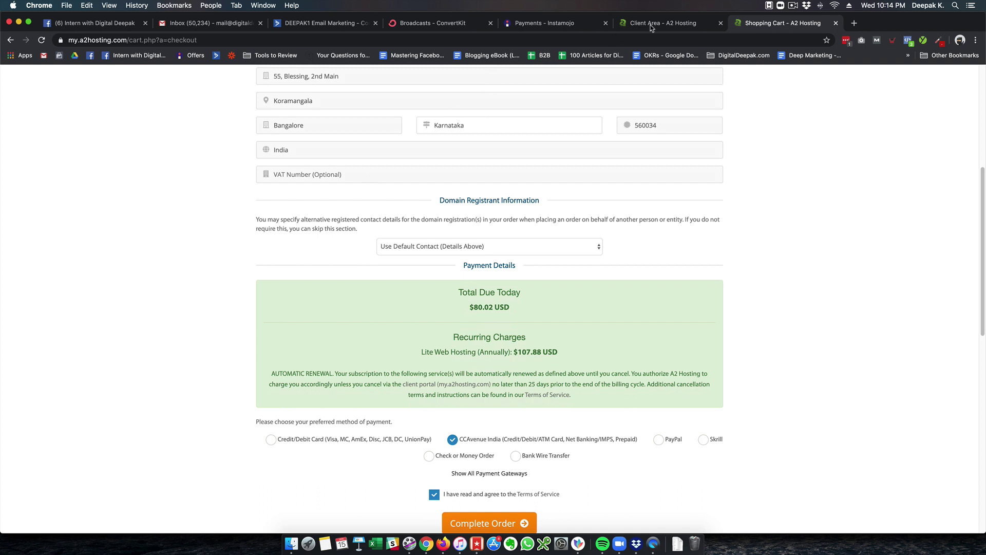
Step: In the Client Area tab, find hhindex.com in the cPanel Quick Login table
{"action": "left_click", "coordinate": [693, 24]}
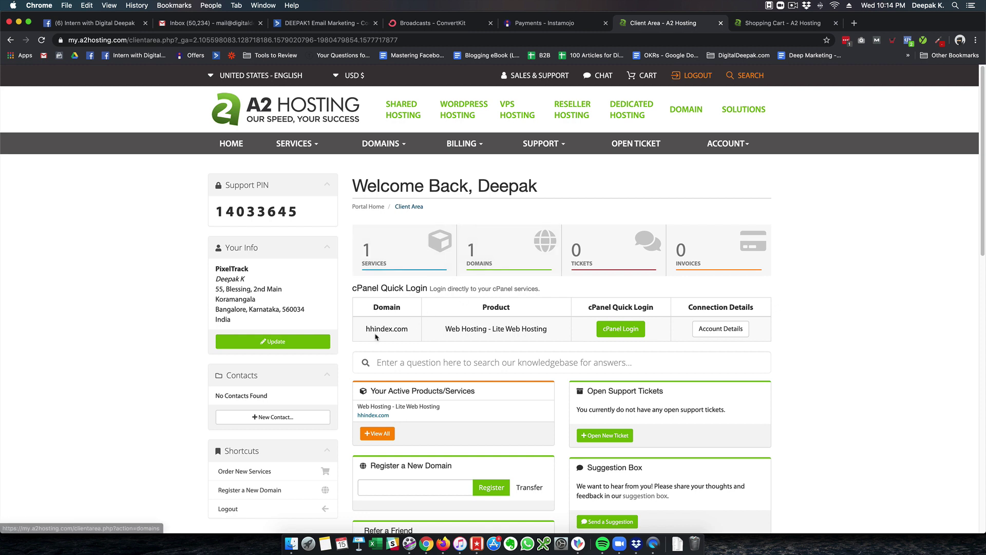
{"action": "left_click_drag", "start_coordinate": [365, 329], "coordinate": [408, 330]}
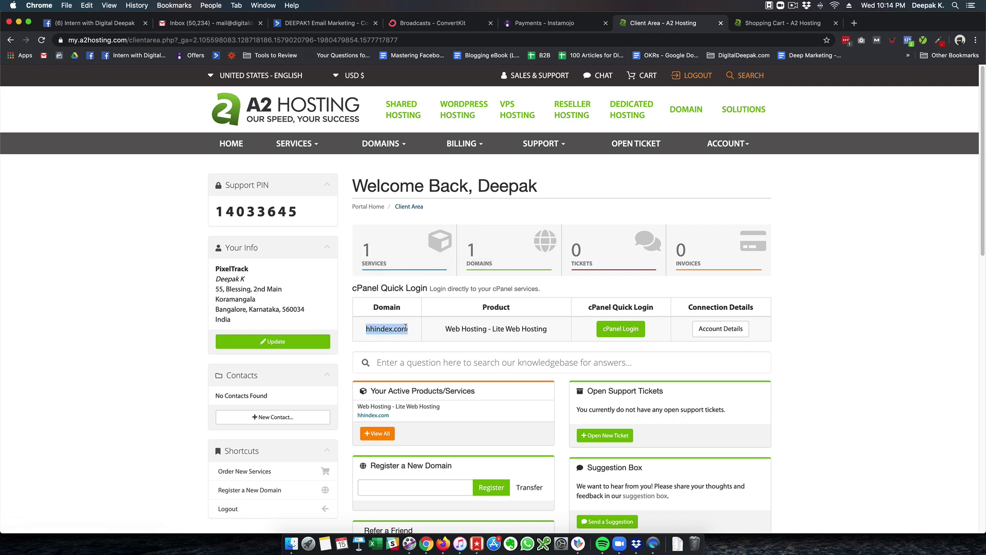
{"action": "left_click", "coordinate": [408, 332]}
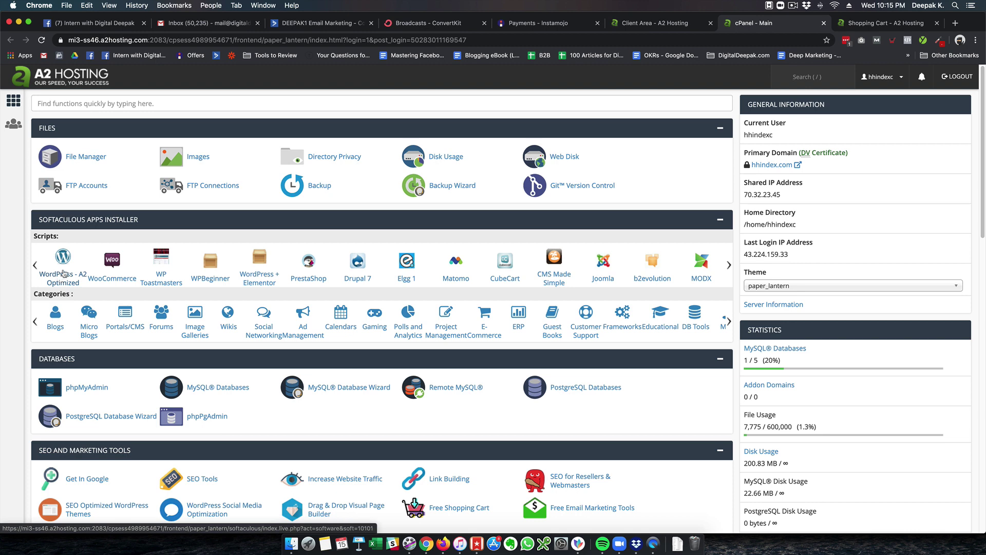
Step: Open WordPress - A2 Optimized in Softaculous and close the empty Untitled tab
{"action": "left_click", "coordinate": [76, 280]}
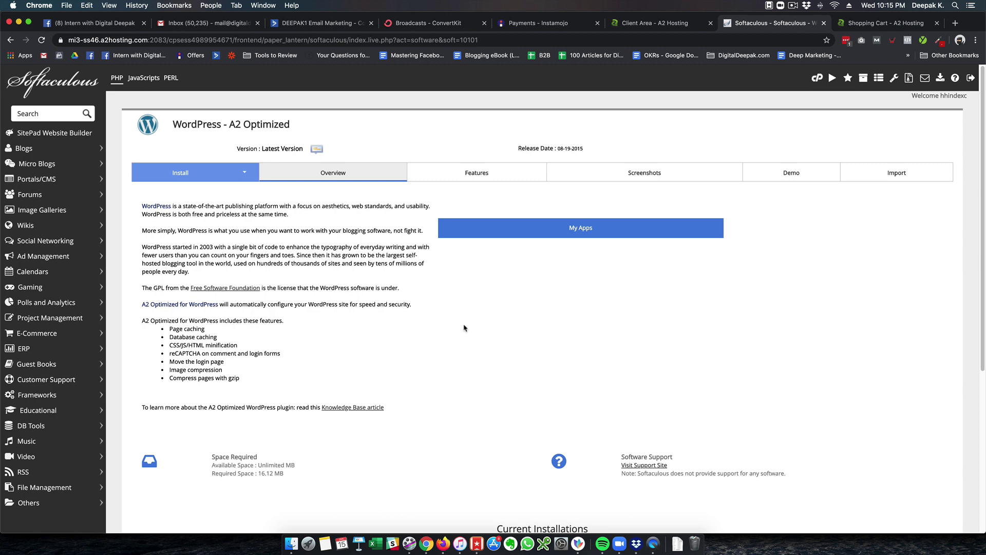
{"action": "scroll", "coordinate": [557, 273], "scroll_direction": "down", "scroll_amount": 1}
{"action": "scroll", "coordinate": [556, 272], "scroll_direction": "down", "scroll_amount": 2}
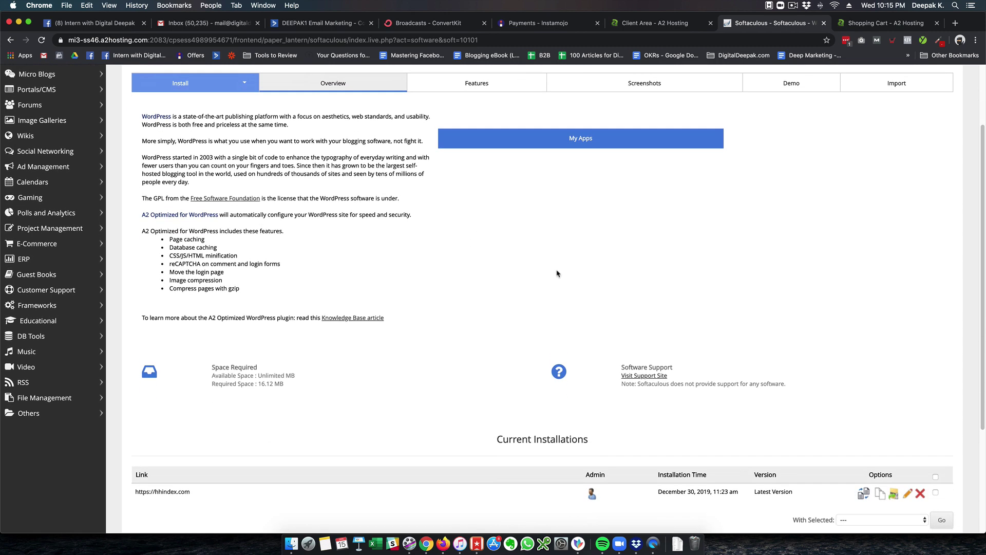
{"action": "scroll", "coordinate": [557, 273], "scroll_direction": "down", "scroll_amount": 3}
{"action": "scroll", "coordinate": [557, 273], "scroll_direction": "down", "scroll_amount": 2}
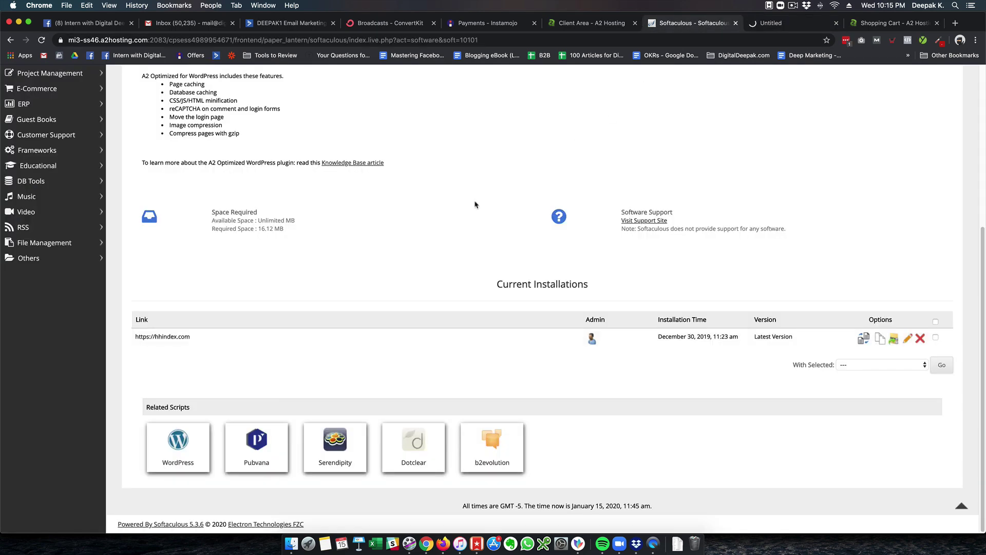
{"action": "scroll", "coordinate": [455, 215], "scroll_direction": "up", "scroll_amount": 3}
{"action": "scroll", "coordinate": [455, 214], "scroll_direction": "up", "scroll_amount": 2}
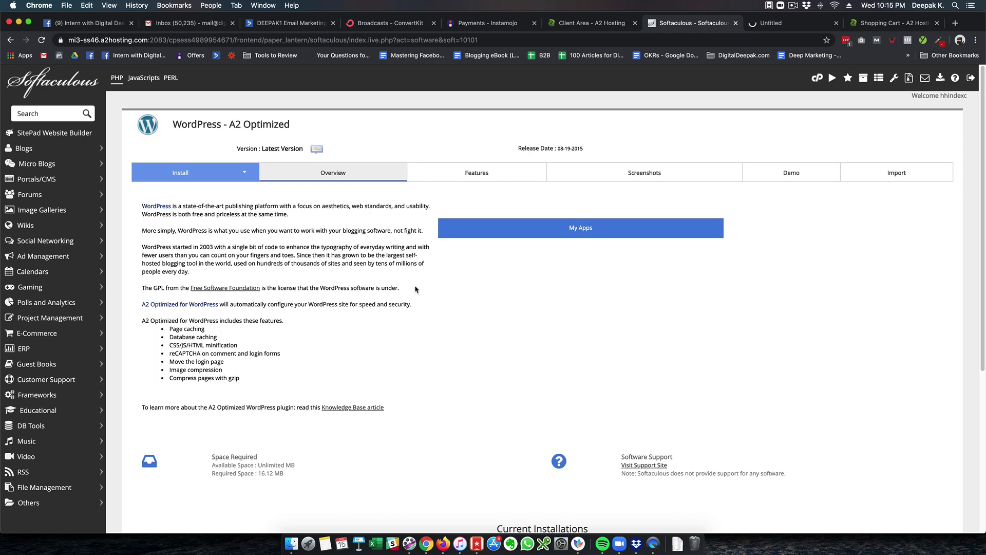
{"action": "left_click", "coordinate": [836, 23]}
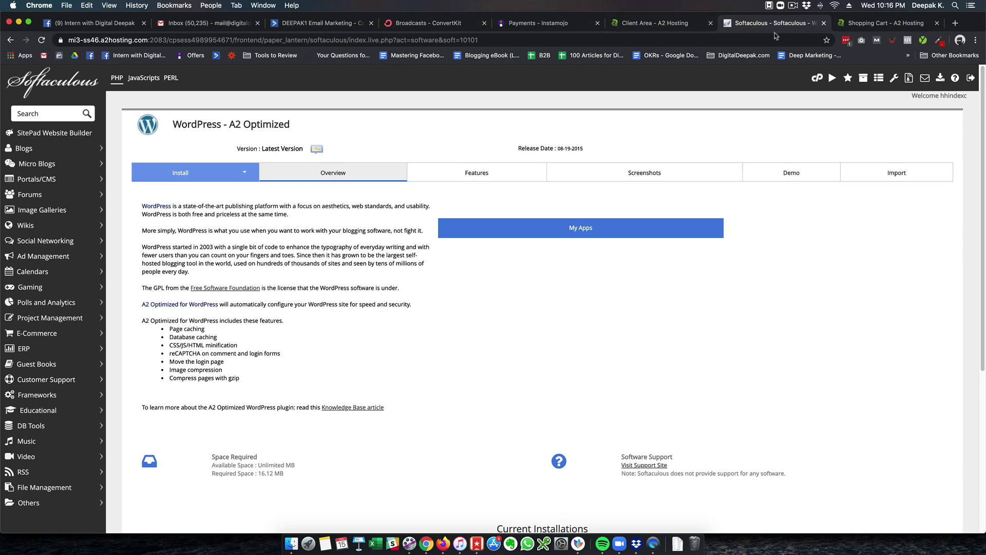
Step: Bring the Client Area - A2 Hosting tab back to the front
{"action": "left_click", "coordinate": [669, 24]}
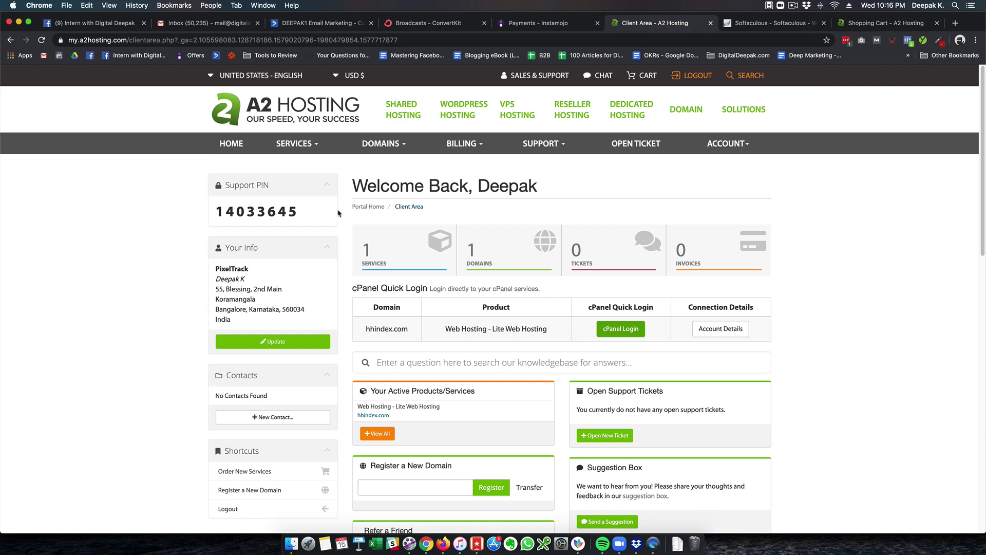